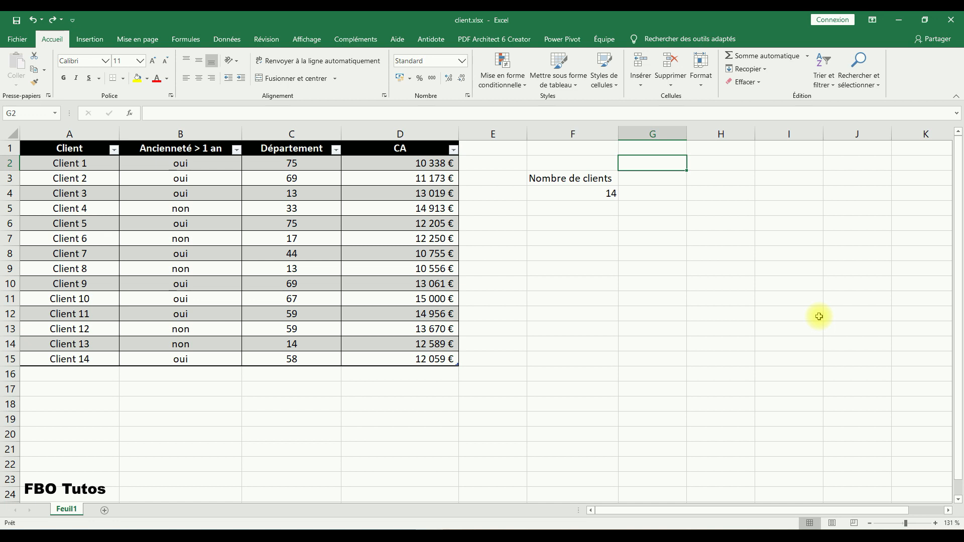
Start a custom icon-set conditional formatting rule for the CA values in D2:D15
{"action": "left_click", "coordinate": [395, 162]}
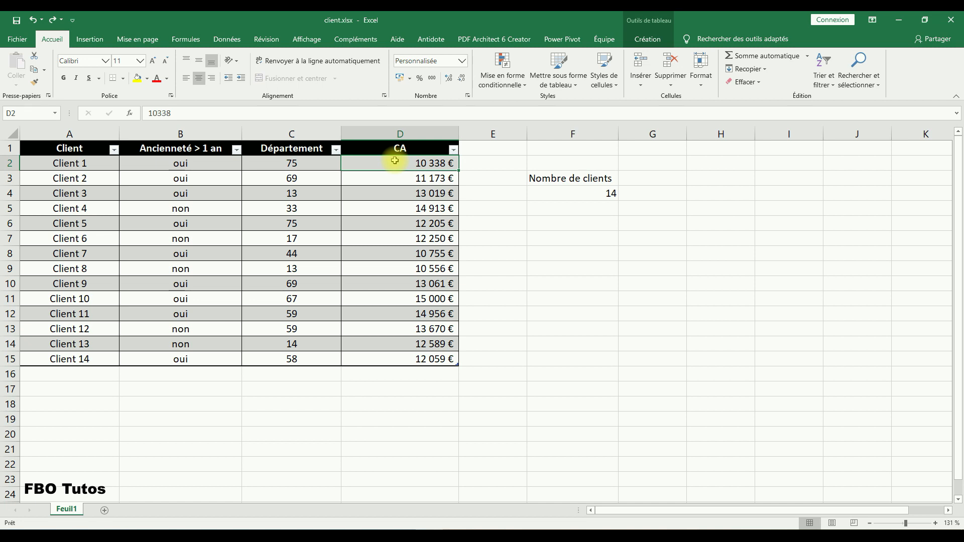
{"action": "left_click_drag", "start_coordinate": [395, 161], "coordinate": [422, 362]}
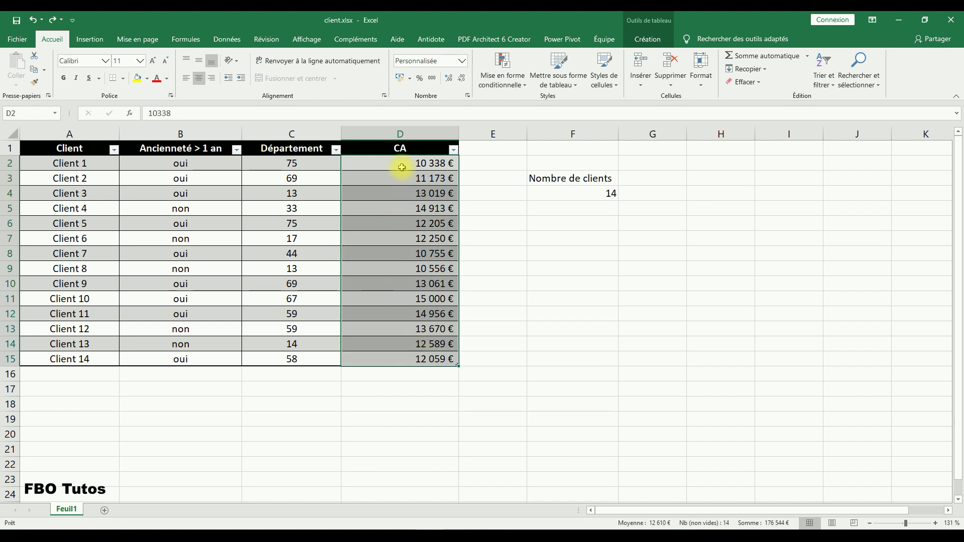
{"action": "left_click", "coordinate": [503, 84]}
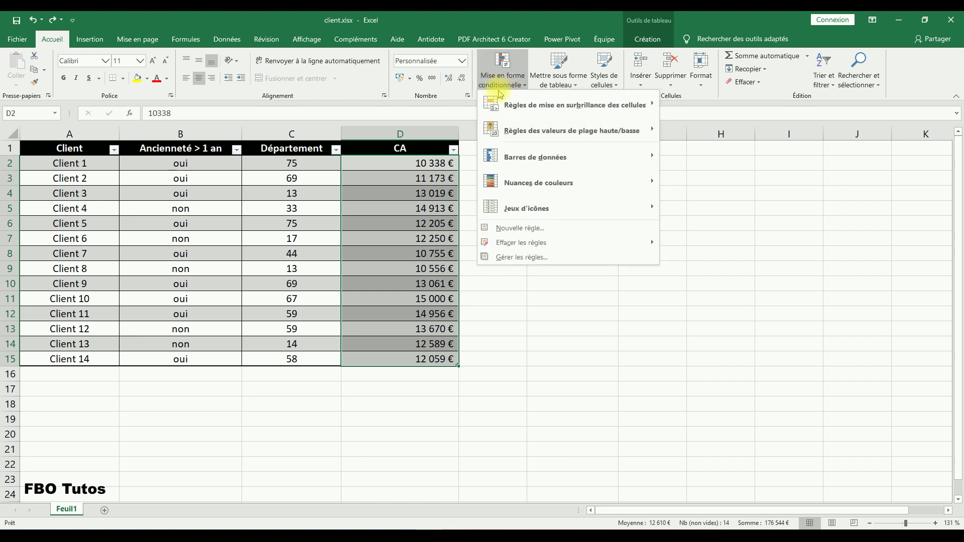
{"action": "mouse_move", "coordinate": [514, 208]}
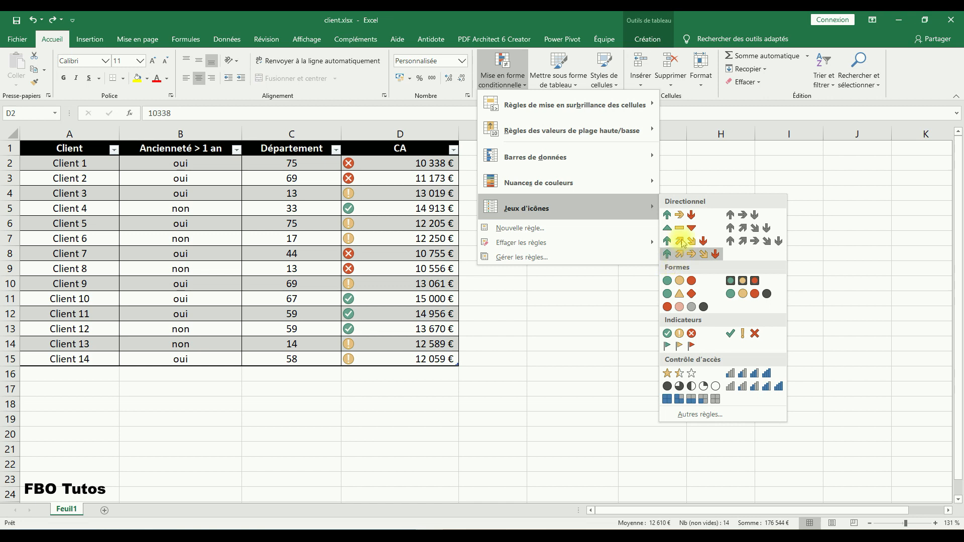
{"action": "left_click", "coordinate": [703, 414]}
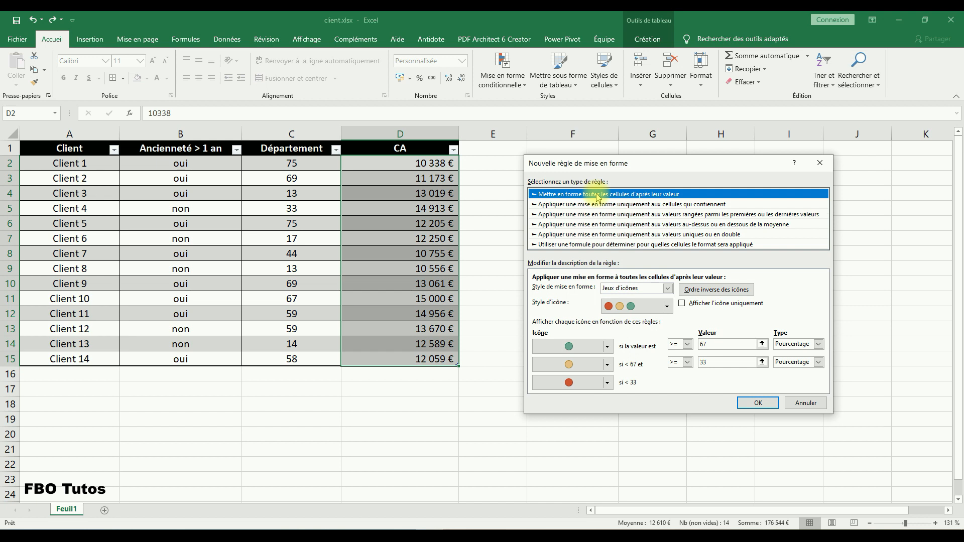
Examine the other rule types, the format style choices and the reversed icon order for the new rule
{"action": "left_click", "coordinate": [584, 204]}
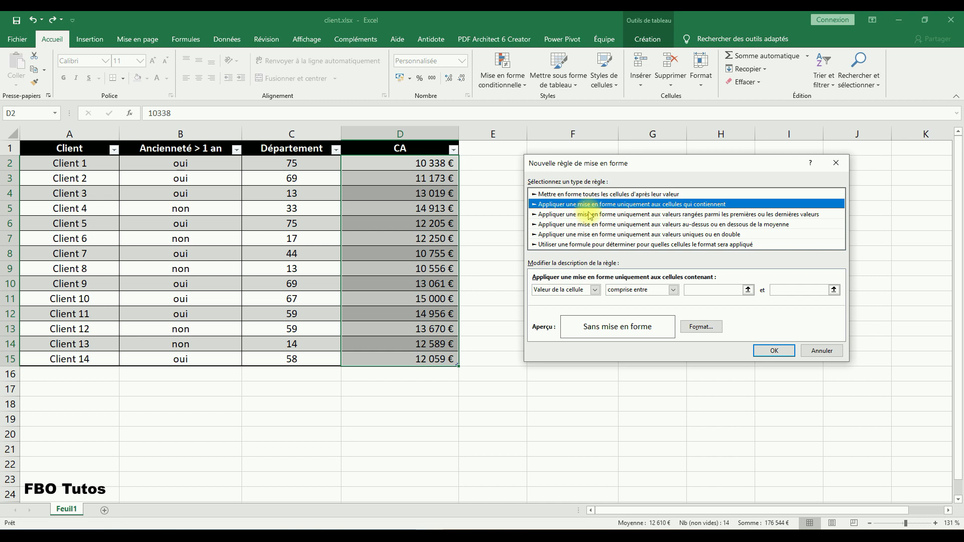
{"action": "left_click", "coordinate": [589, 215]}
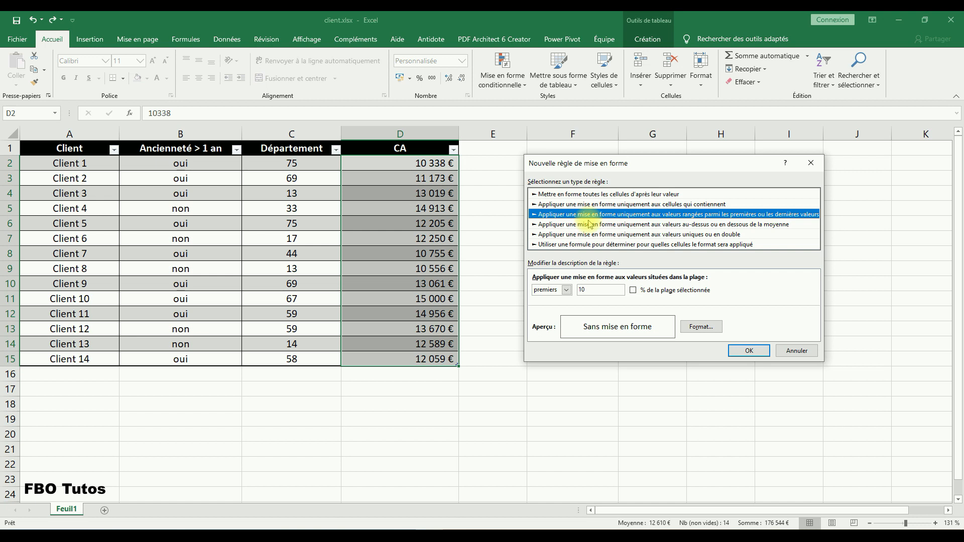
{"action": "left_click", "coordinate": [586, 194]}
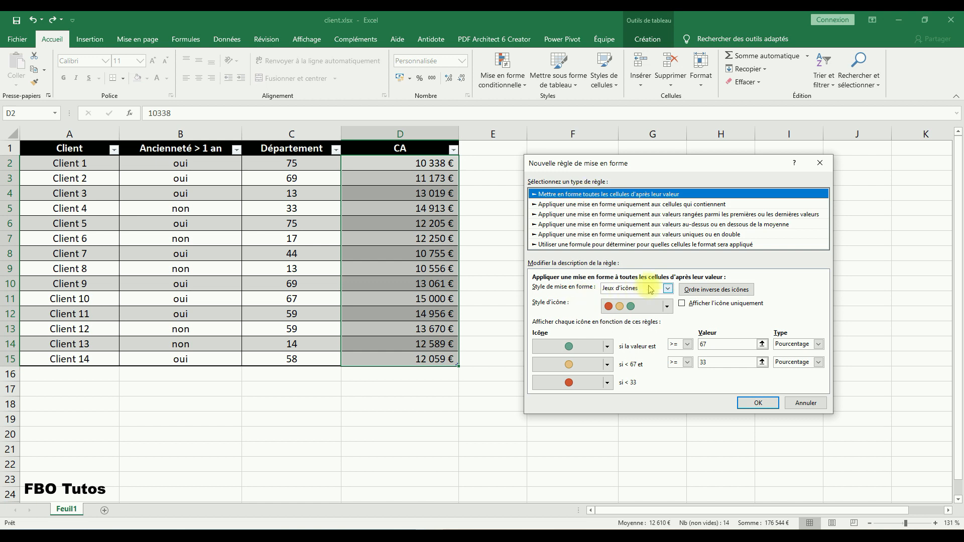
{"action": "left_click", "coordinate": [667, 288]}
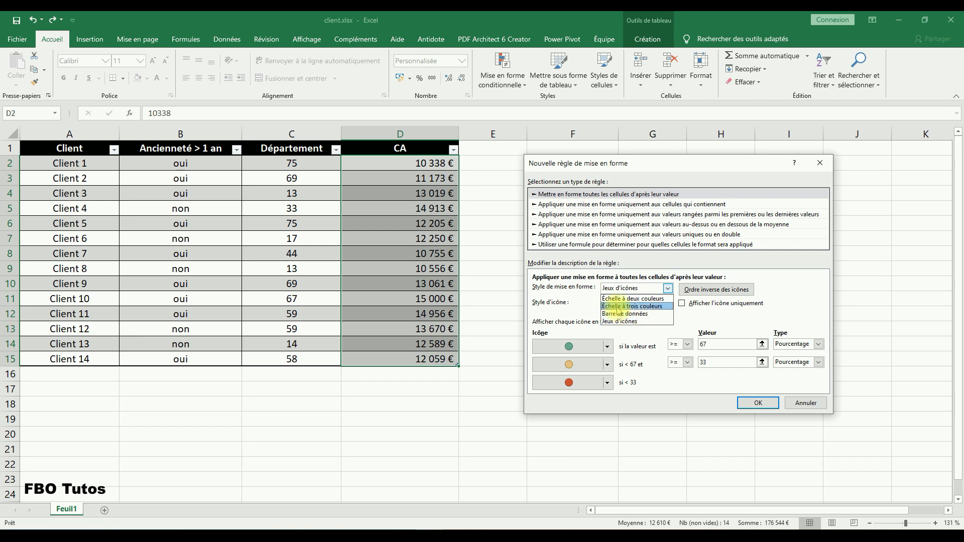
{"action": "left_click", "coordinate": [619, 321]}
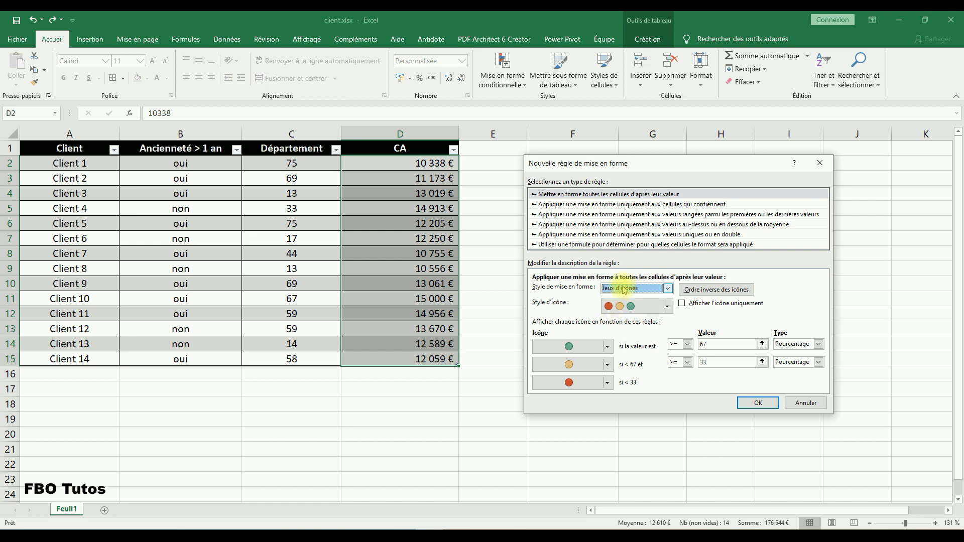
{"action": "left_click", "coordinate": [702, 291]}
{"action": "left_click", "coordinate": [702, 291]}
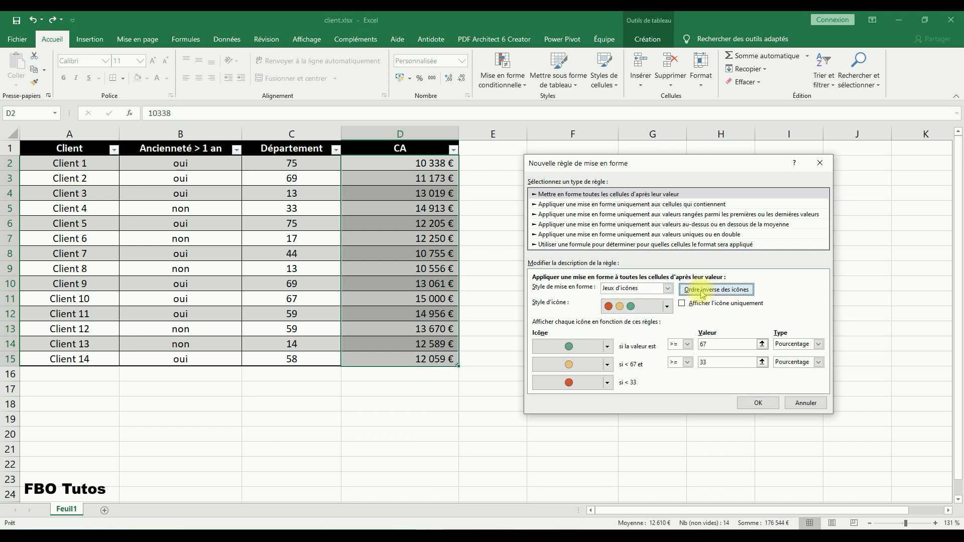
Choose the coloured three-arrow icon style (3 Flèches, en couleur) for the rule
{"action": "left_click", "coordinate": [668, 307]}
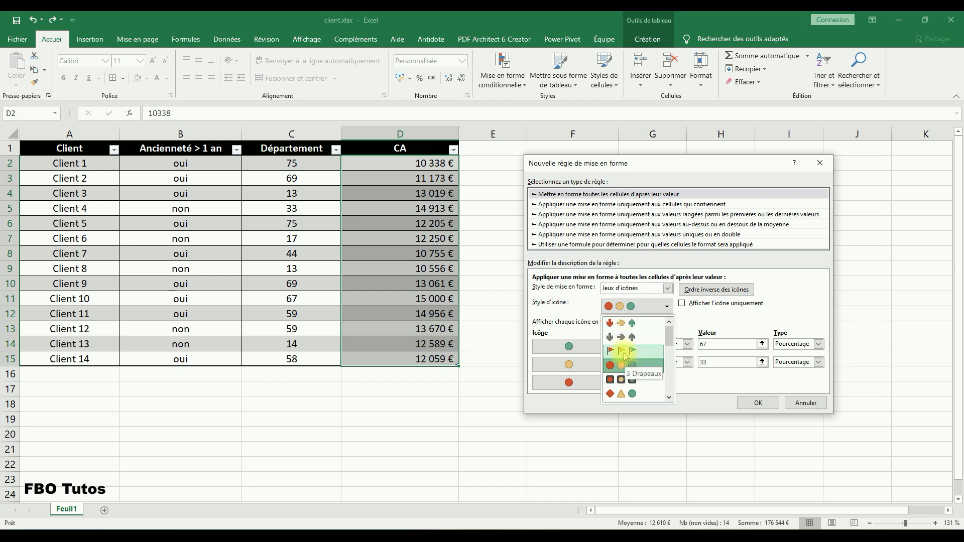
{"action": "scroll", "coordinate": [630, 339], "scroll_direction": "down", "scroll_amount": 1}
{"action": "scroll", "coordinate": [632, 343], "scroll_direction": "up", "scroll_amount": 1}
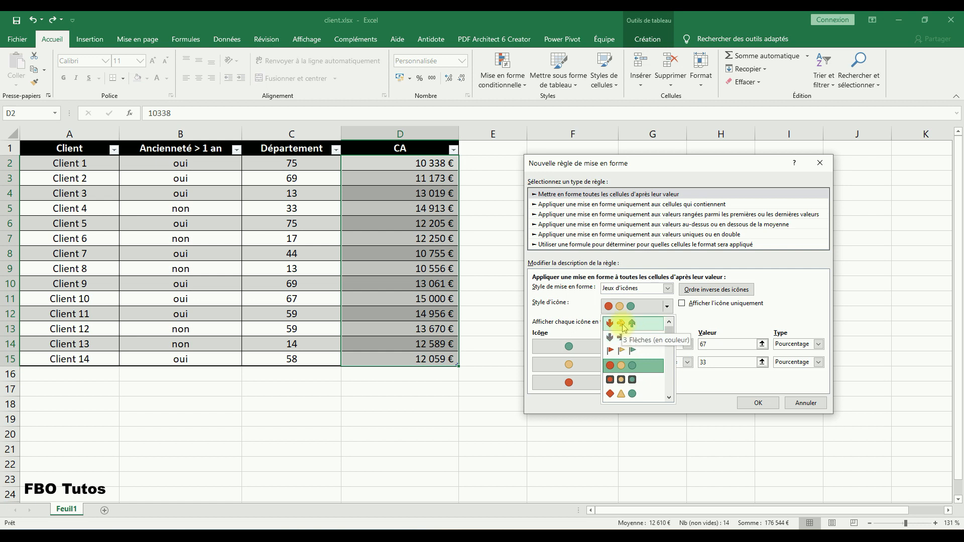
{"action": "left_click", "coordinate": [624, 327]}
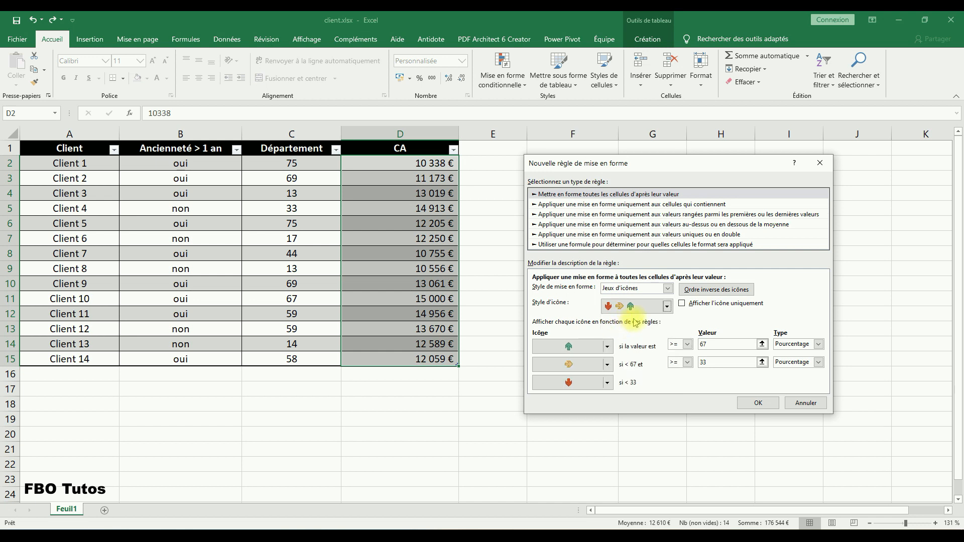
Replace the rule's highest-range icon with a green circle and its lowest-range icon with a red flag
{"action": "left_click", "coordinate": [607, 346]}
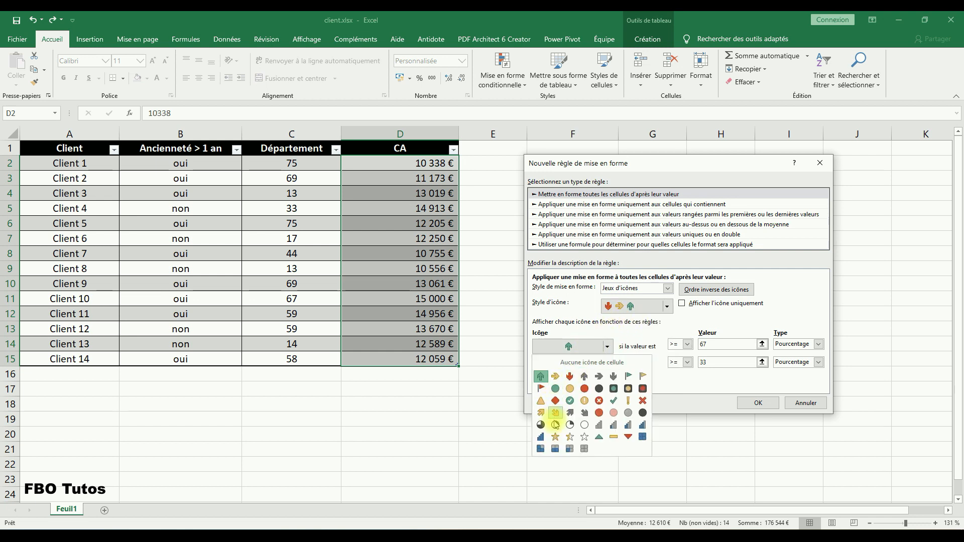
{"action": "left_click", "coordinate": [556, 390]}
{"action": "left_click", "coordinate": [607, 383]}
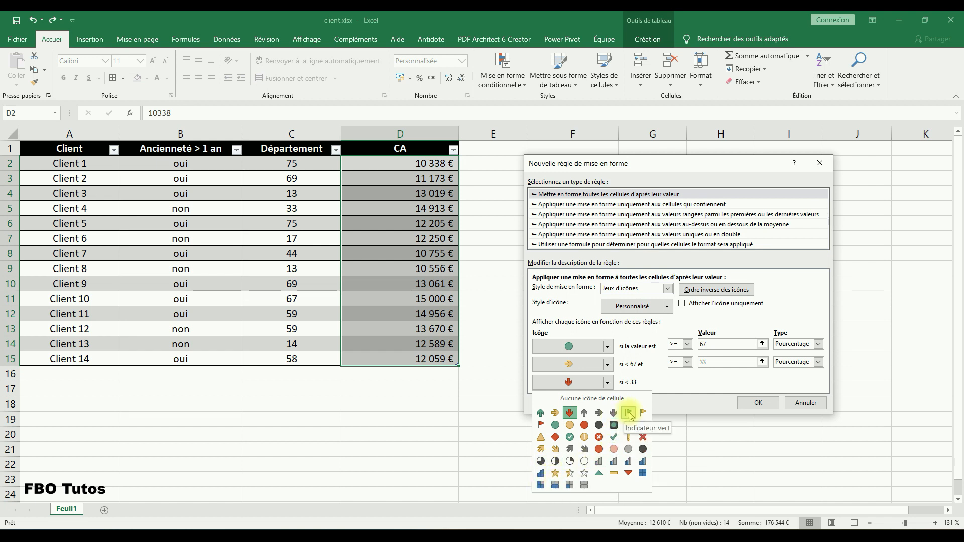
{"action": "left_click", "coordinate": [540, 424]}
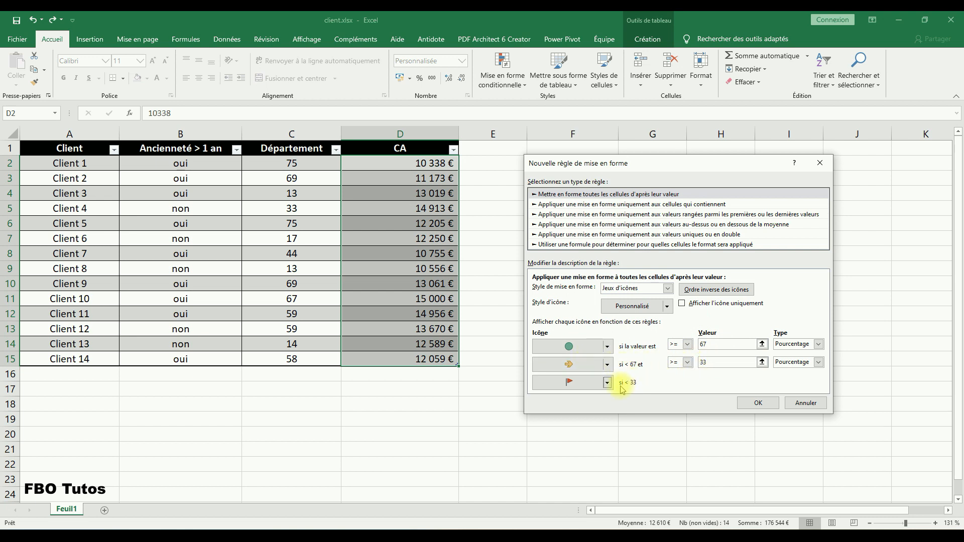
Set the type of both icon thresholds to Nombre
{"action": "left_click", "coordinate": [803, 344]}
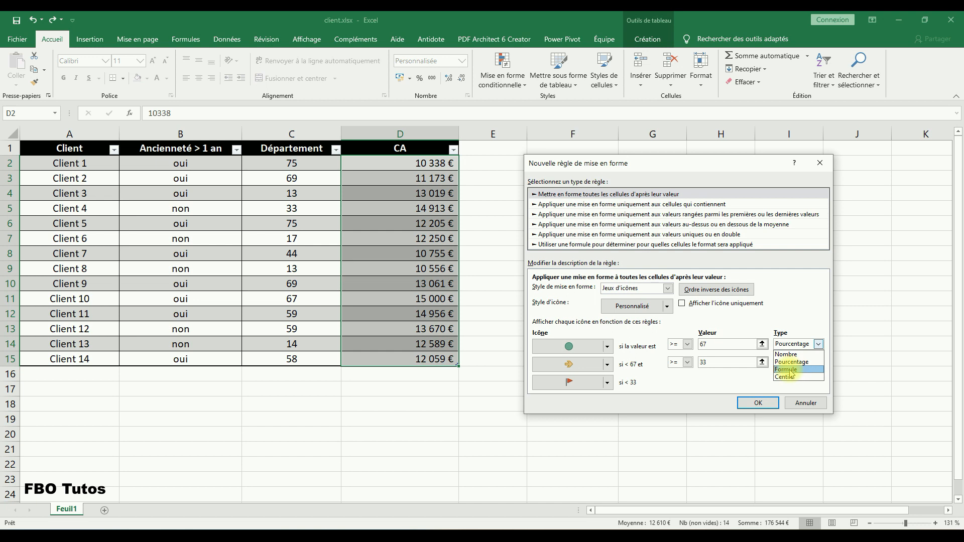
{"action": "left_click", "coordinate": [786, 354]}
{"action": "left_click", "coordinate": [798, 362]}
{"action": "left_click", "coordinate": [786, 371]}
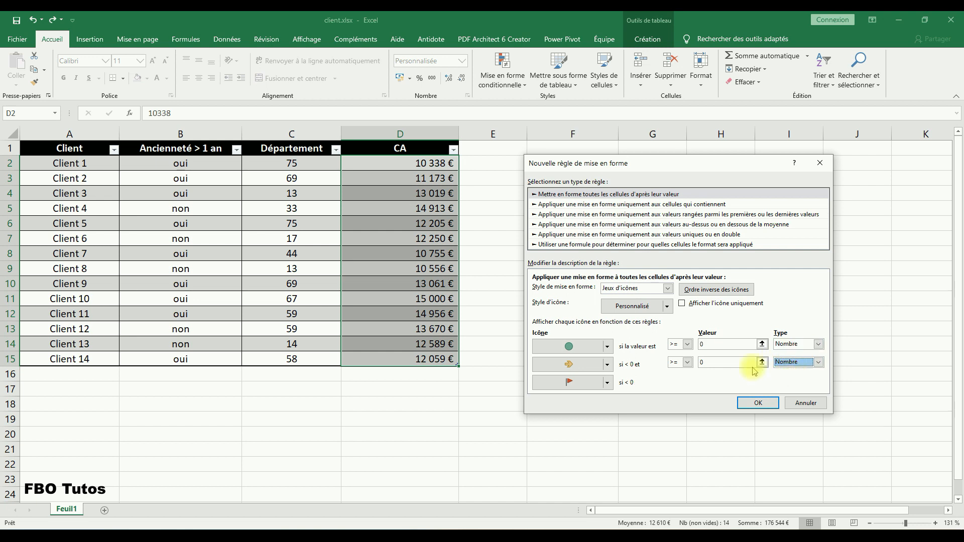
Set the icon thresholds to 14000 for the green circle and 12000 for the yellow arrow, and create the rule
{"action": "left_click", "coordinate": [722, 345]}
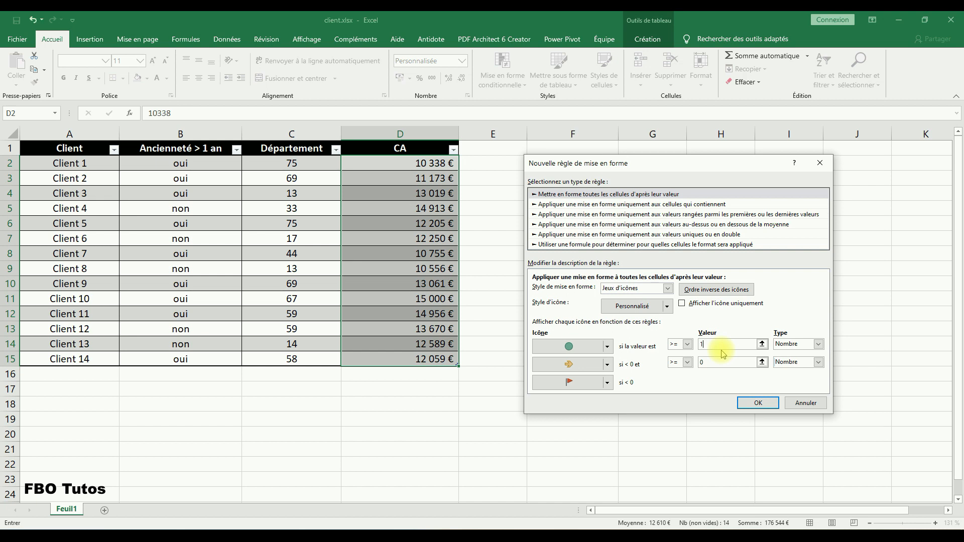
{"action": "left_click", "coordinate": [724, 362]}
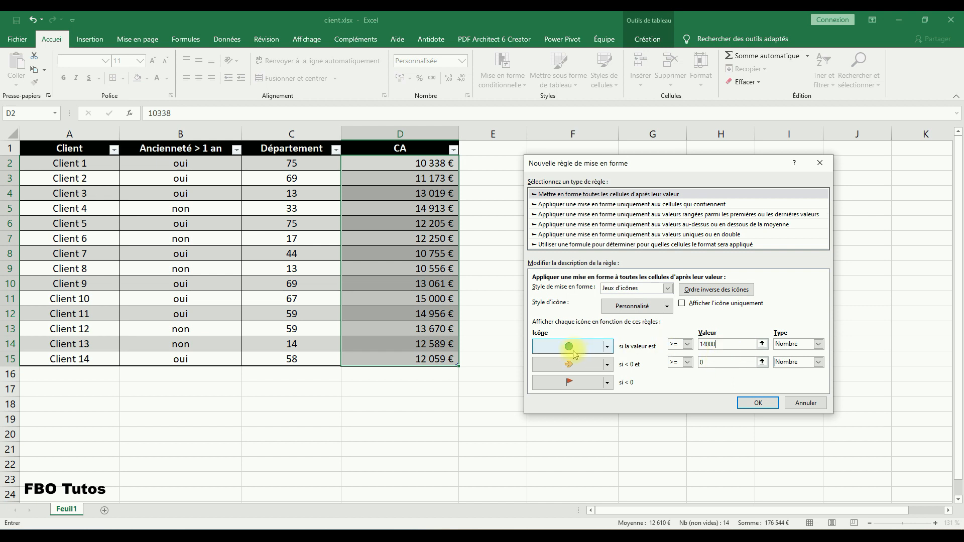
{"action": "left_click", "coordinate": [713, 362]}
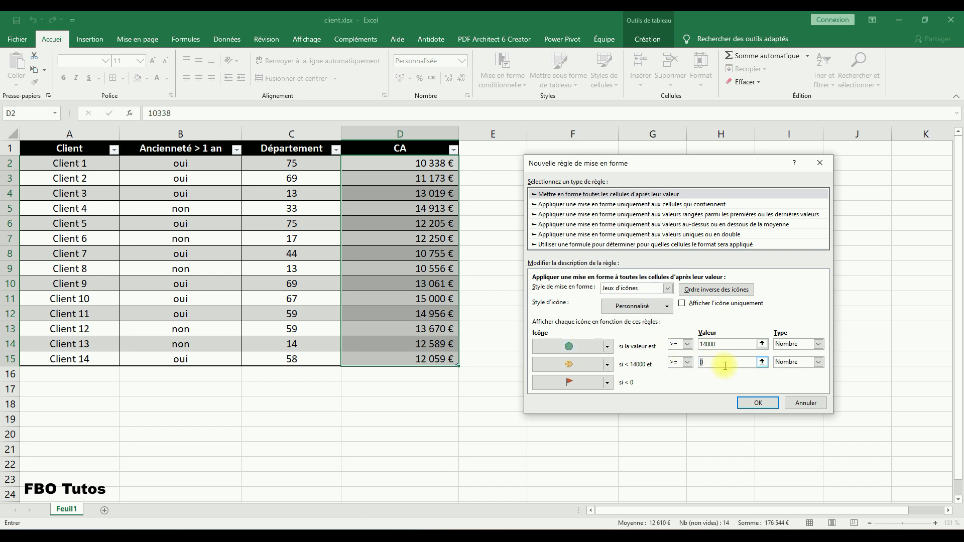
{"action": "type", "text": "12000"}
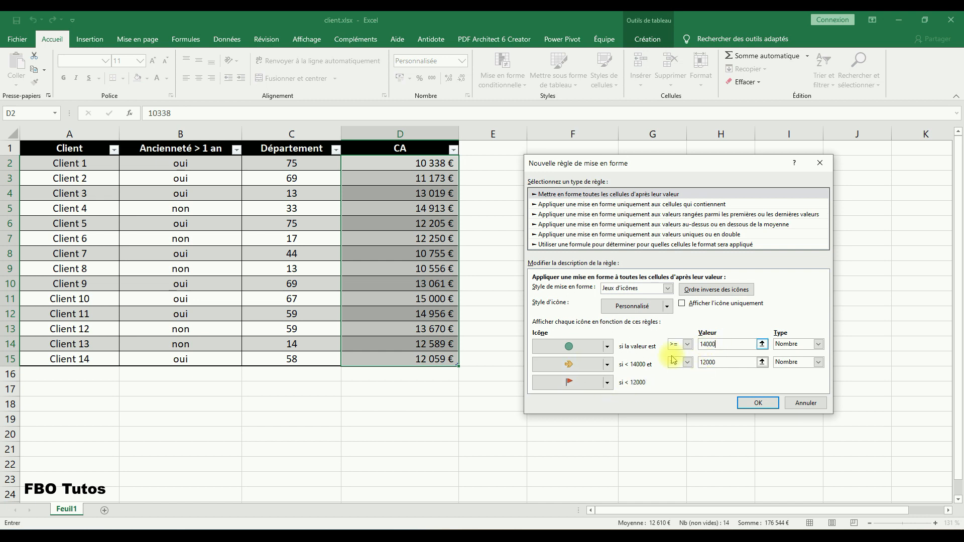
{"action": "left_click", "coordinate": [751, 405]}
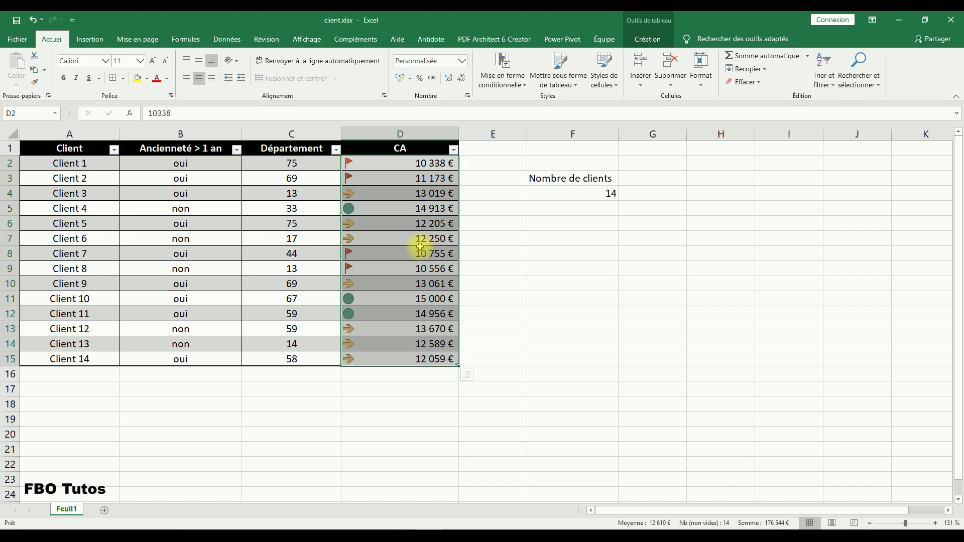
Edit the CA column's existing icon-set rule to use a yellow circle for the middle range
{"action": "left_click", "coordinate": [502, 83]}
{"action": "left_click", "coordinate": [502, 88]}
{"action": "left_click", "coordinate": [502, 88]}
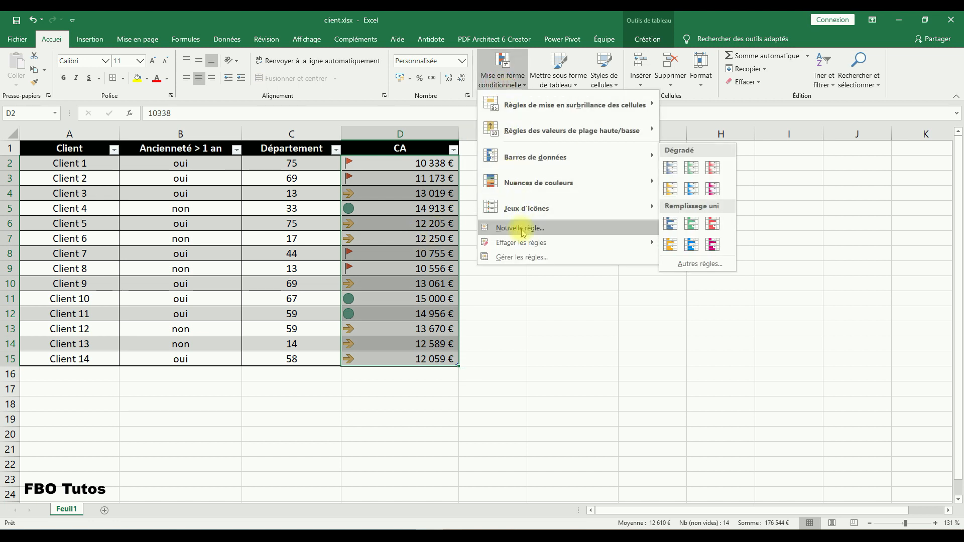
{"action": "left_click", "coordinate": [524, 258]}
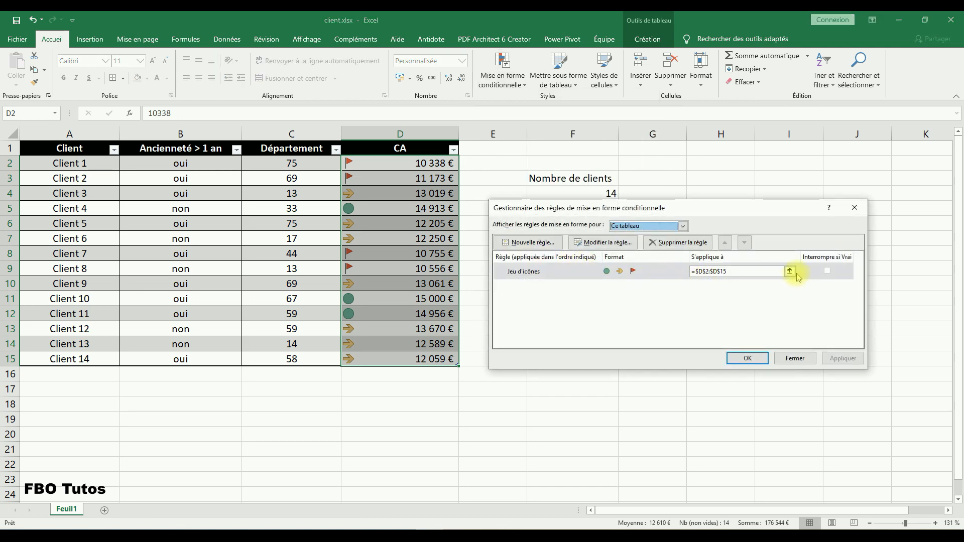
{"action": "left_click", "coordinate": [549, 272]}
{"action": "left_click", "coordinate": [600, 245]}
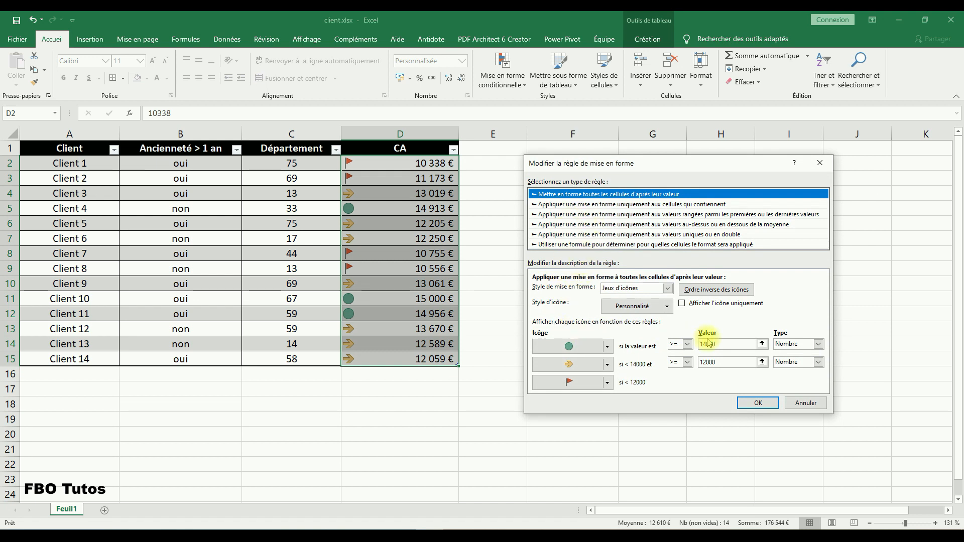
{"action": "left_click", "coordinate": [607, 364]}
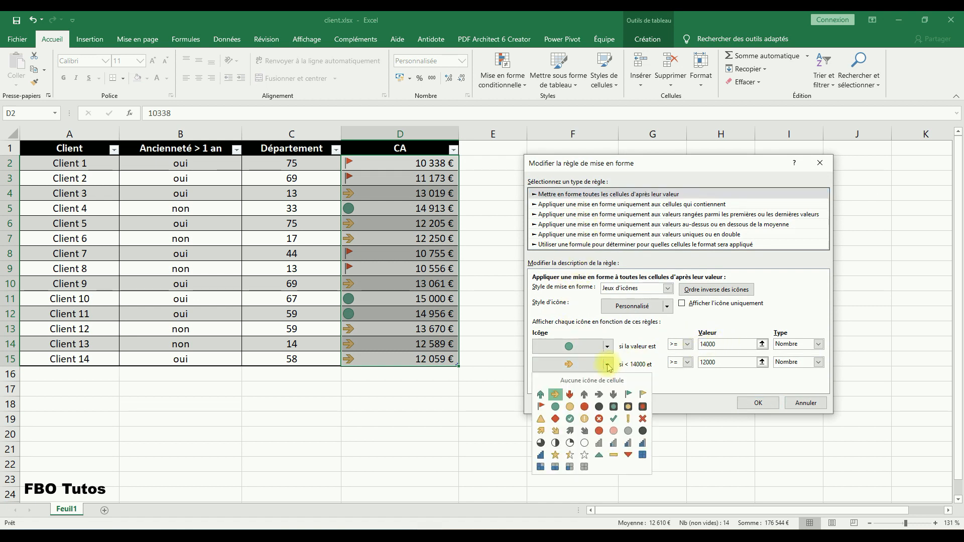
{"action": "left_click", "coordinate": [569, 407]}
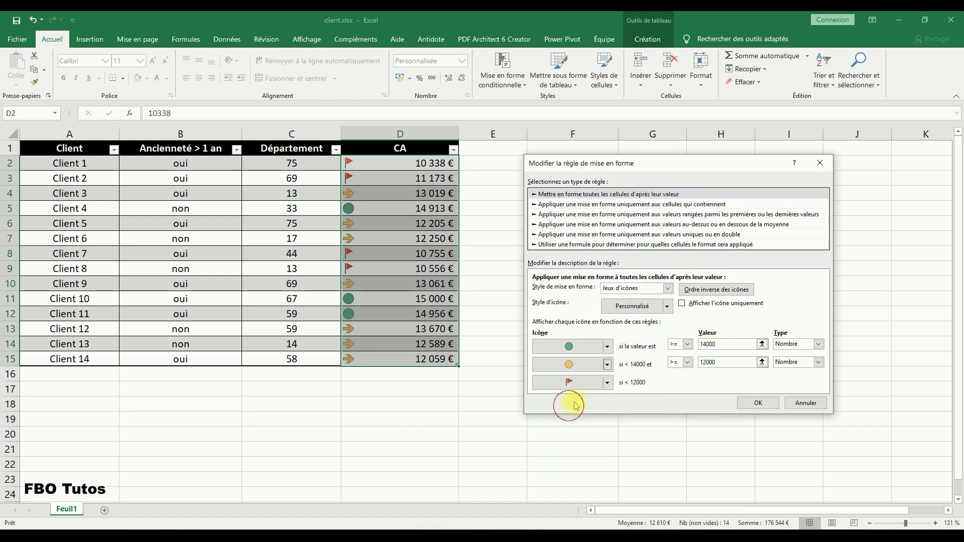
Set the lowest-range icon to a red circle and apply the modified rule to the CA column
{"action": "left_click", "coordinate": [606, 382]}
{"action": "left_click", "coordinate": [584, 424]}
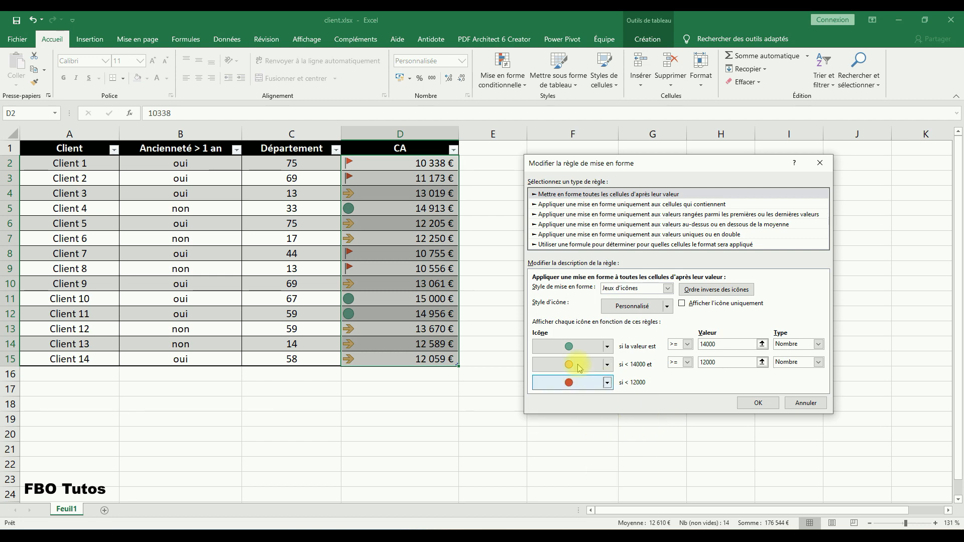
{"action": "left_click", "coordinate": [758, 403]}
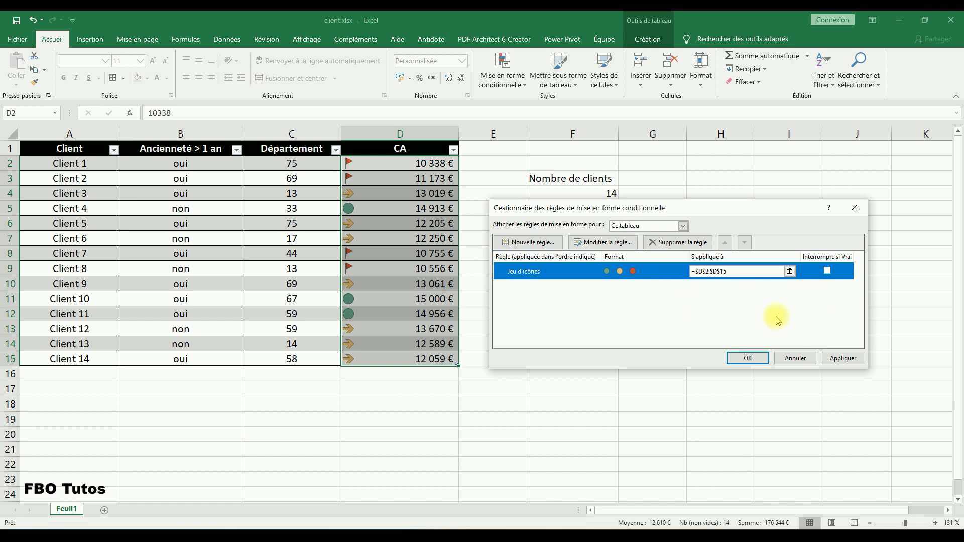
{"action": "left_click", "coordinate": [744, 357]}
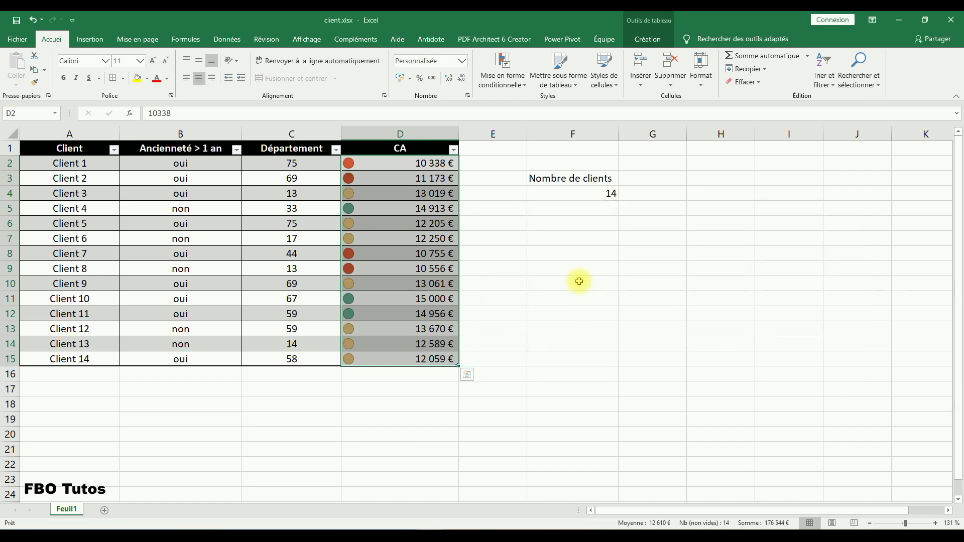